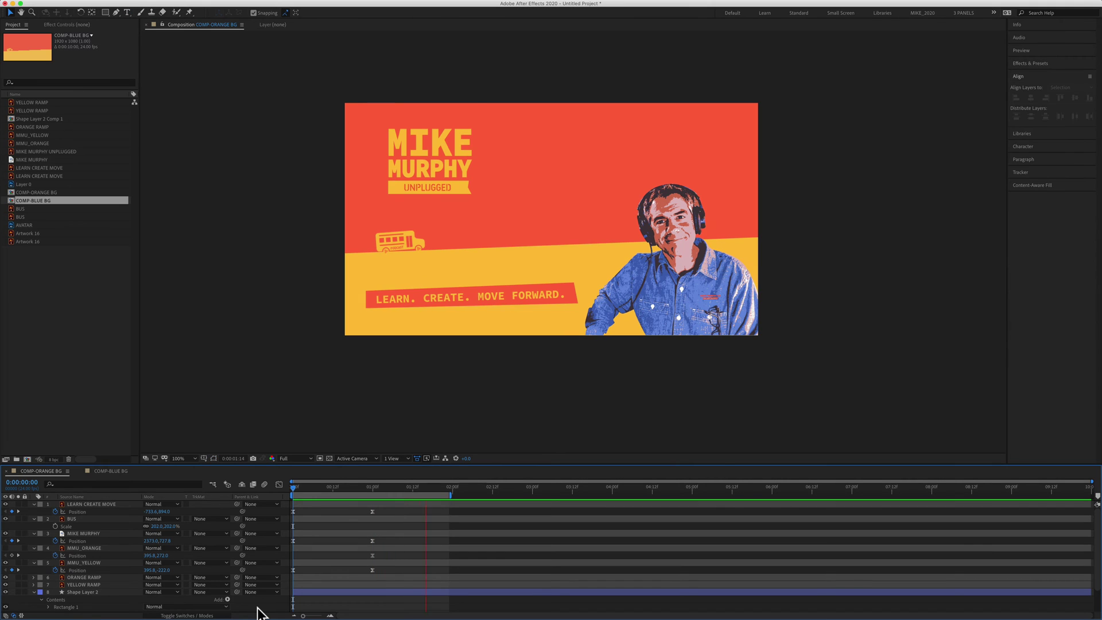
Preview the orange banner comp, then snapshot its frame at 0:00:01:12
{"action": "key", "text": "space"}
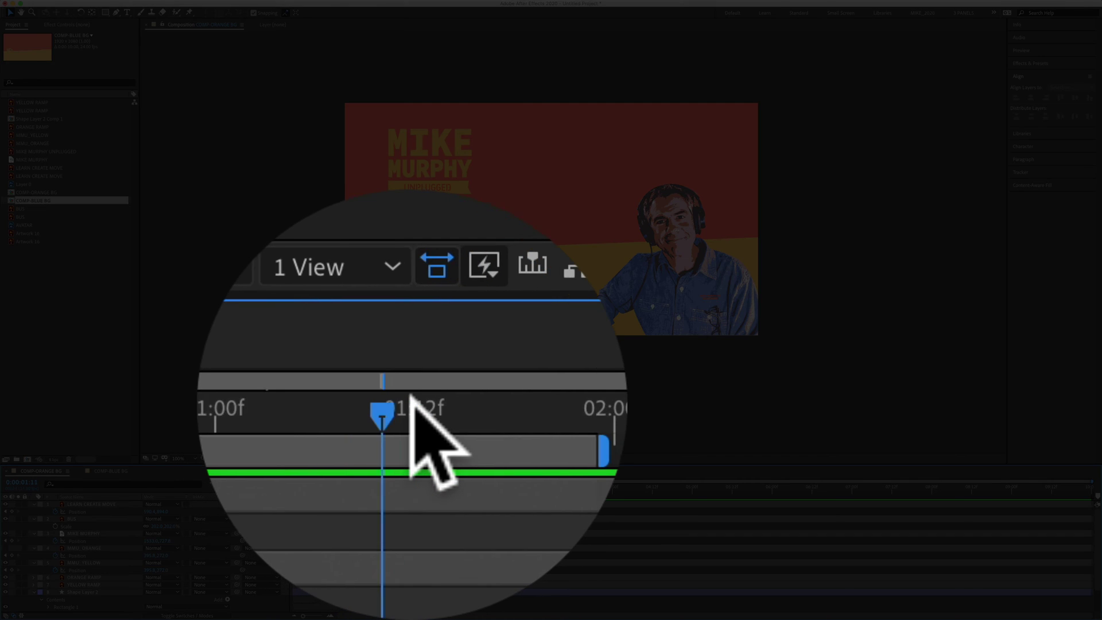
{"action": "left_click", "coordinate": [413, 405]}
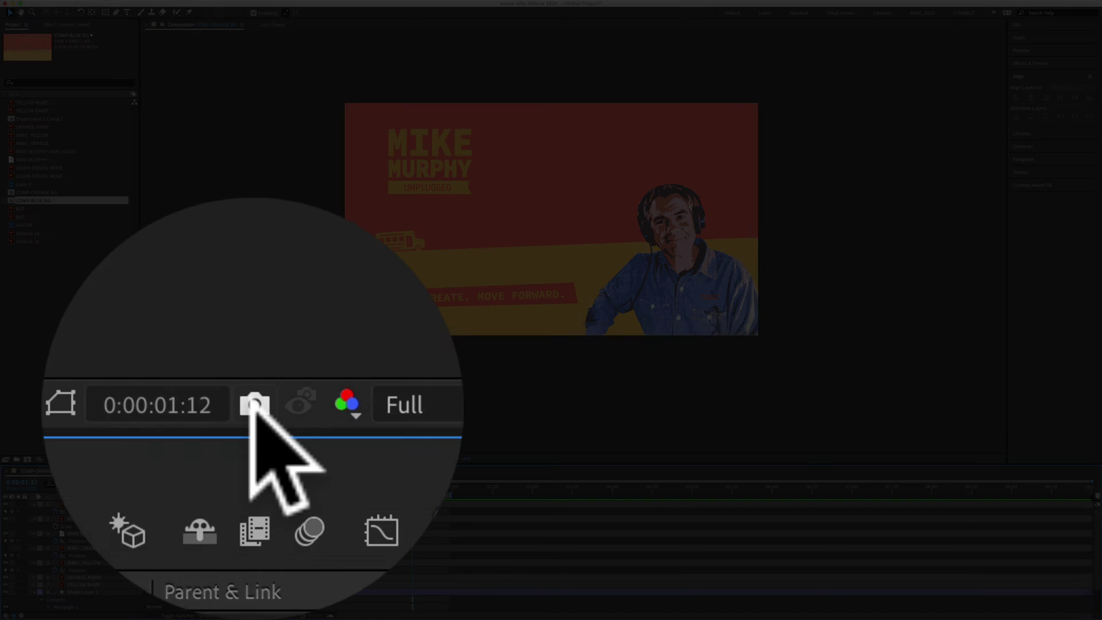
{"action": "left_click", "coordinate": [254, 404]}
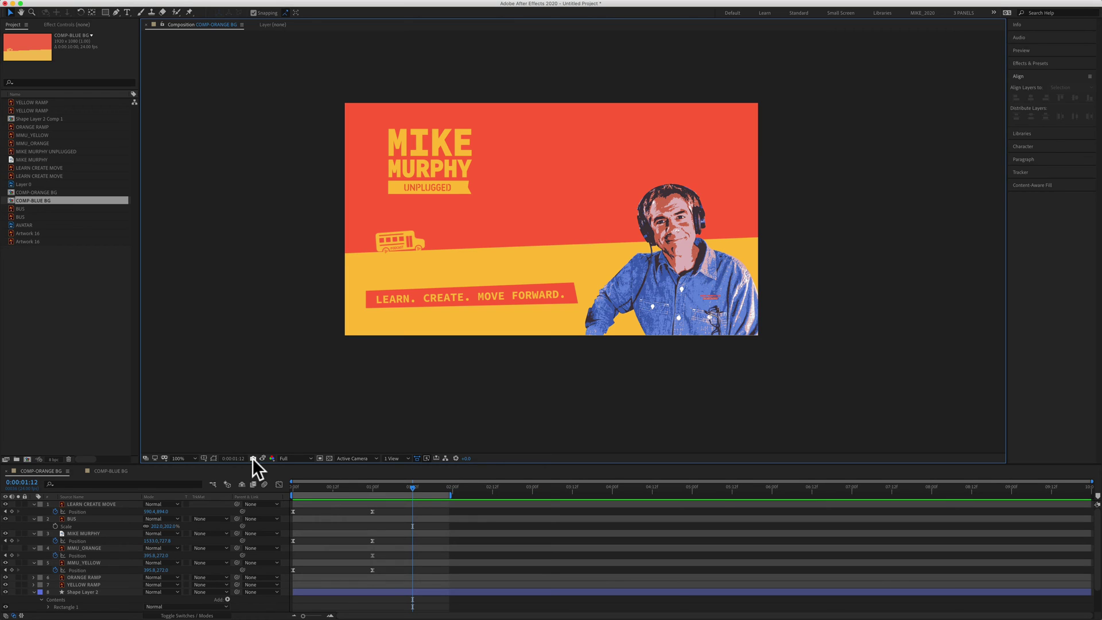
Rewind, switch to the COMP-BLUE BG comp and display the orange snapshot there
{"action": "left_click_drag", "start_coordinate": [334, 492], "coordinate": [296, 491]}
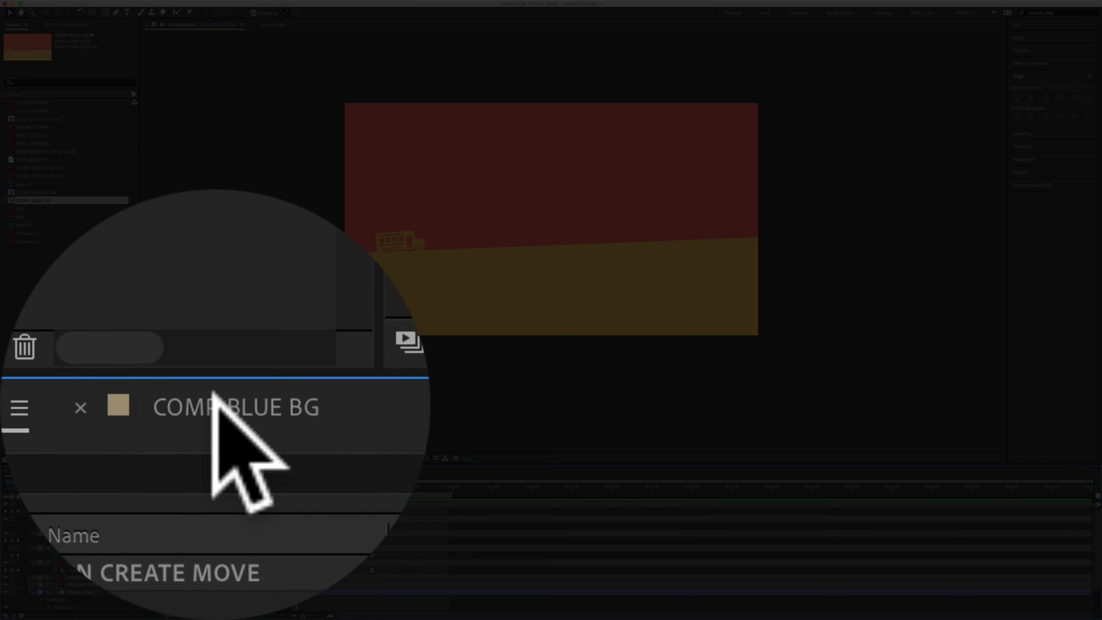
{"action": "left_click", "coordinate": [215, 407]}
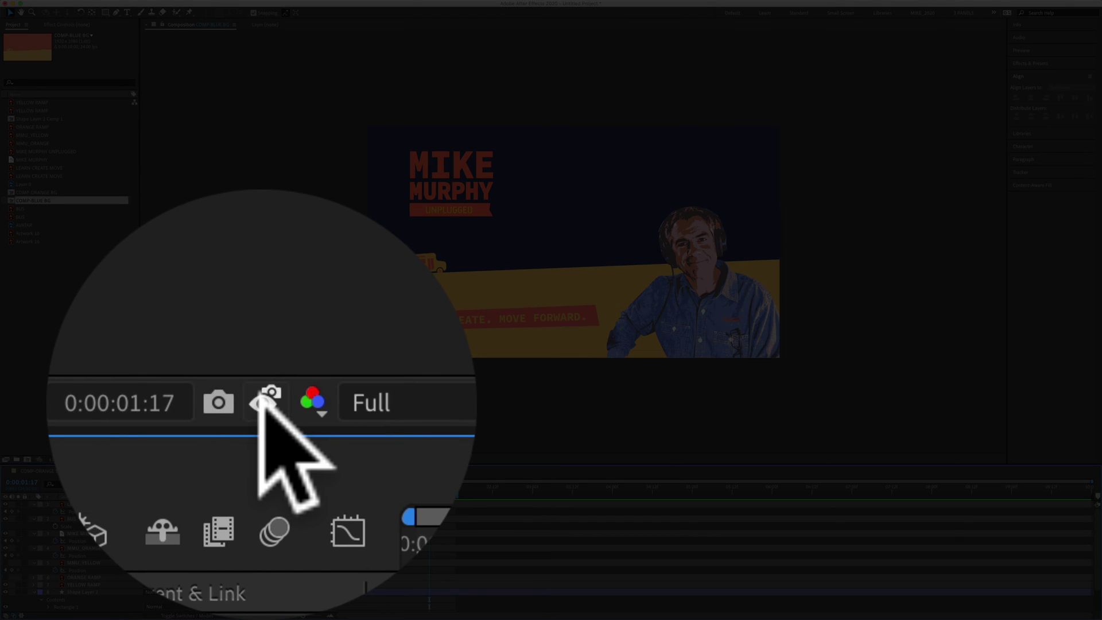
{"action": "left_click", "coordinate": [269, 404]}
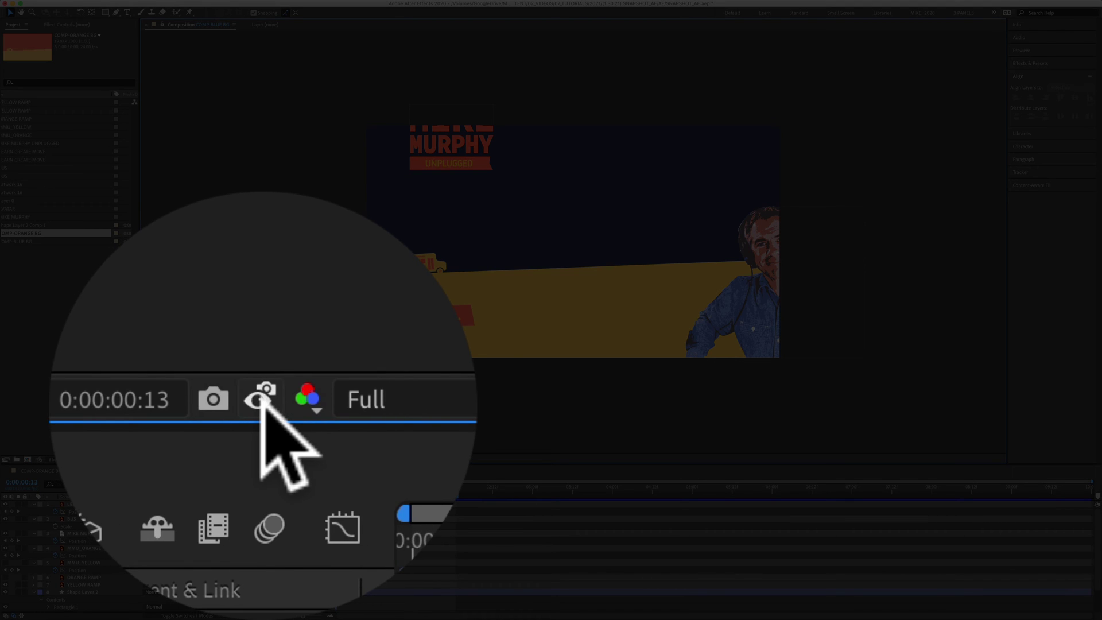
{"action": "left_click", "coordinate": [263, 401]}
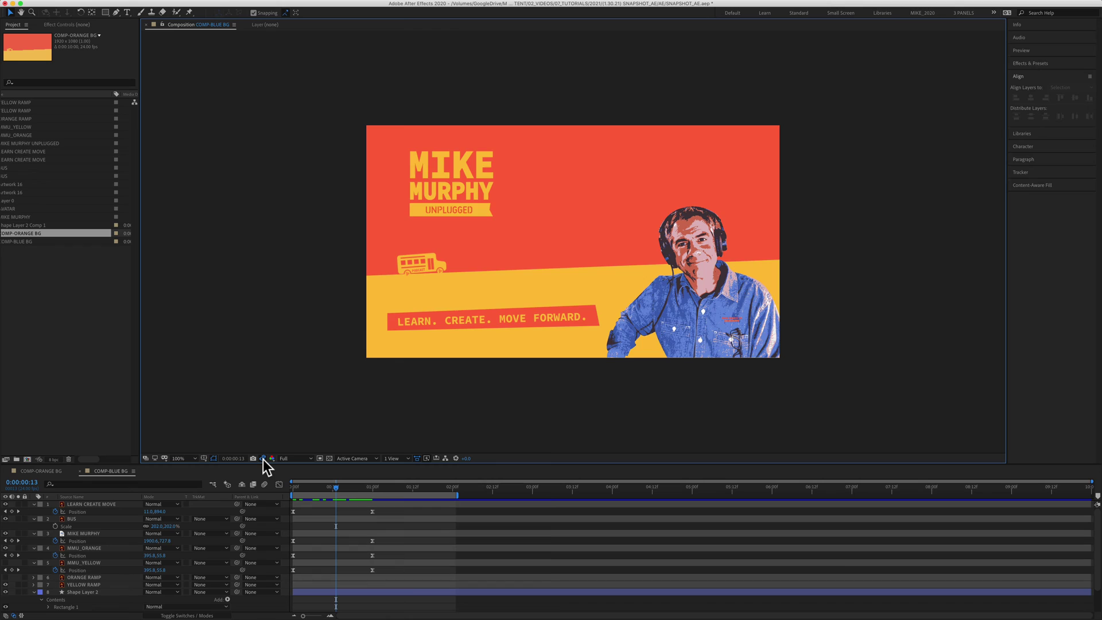
Overlay the orange snapshot on the blue comp in difference mode, then restore live view
{"action": "left_click", "coordinate": [262, 459]}
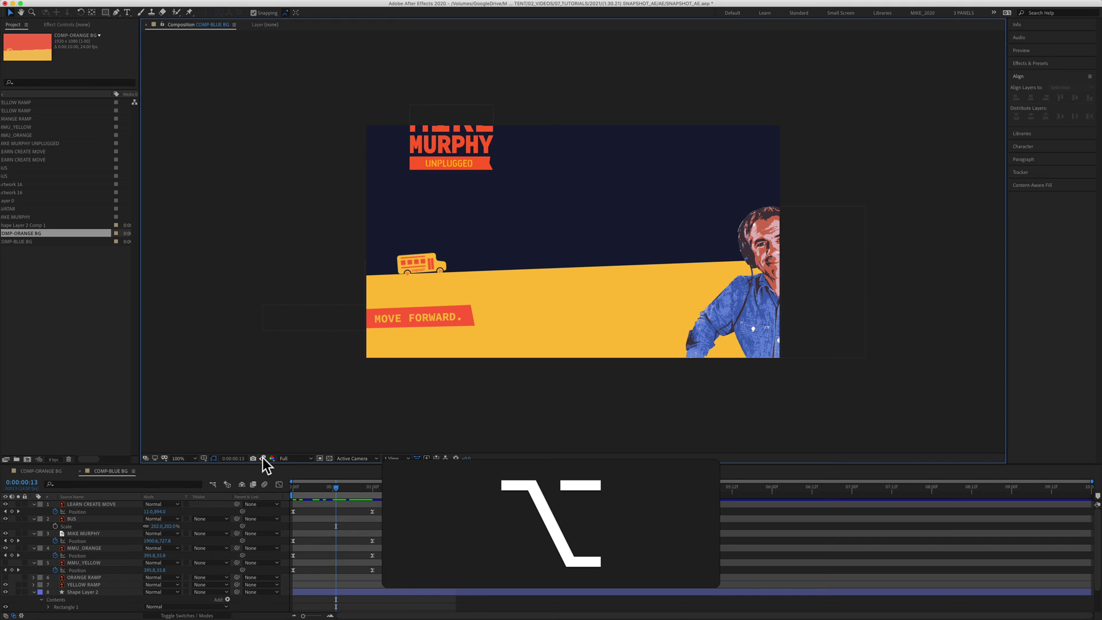
{"action": "left_click", "coordinate": [262, 459], "text": "alt"}
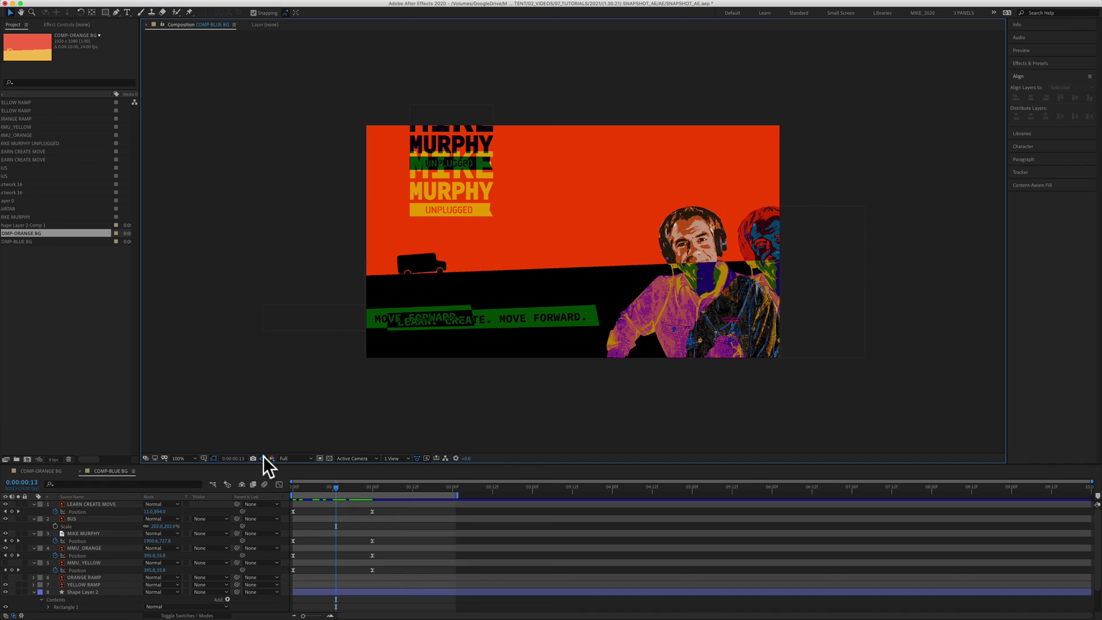
{"action": "left_click", "coordinate": [263, 458]}
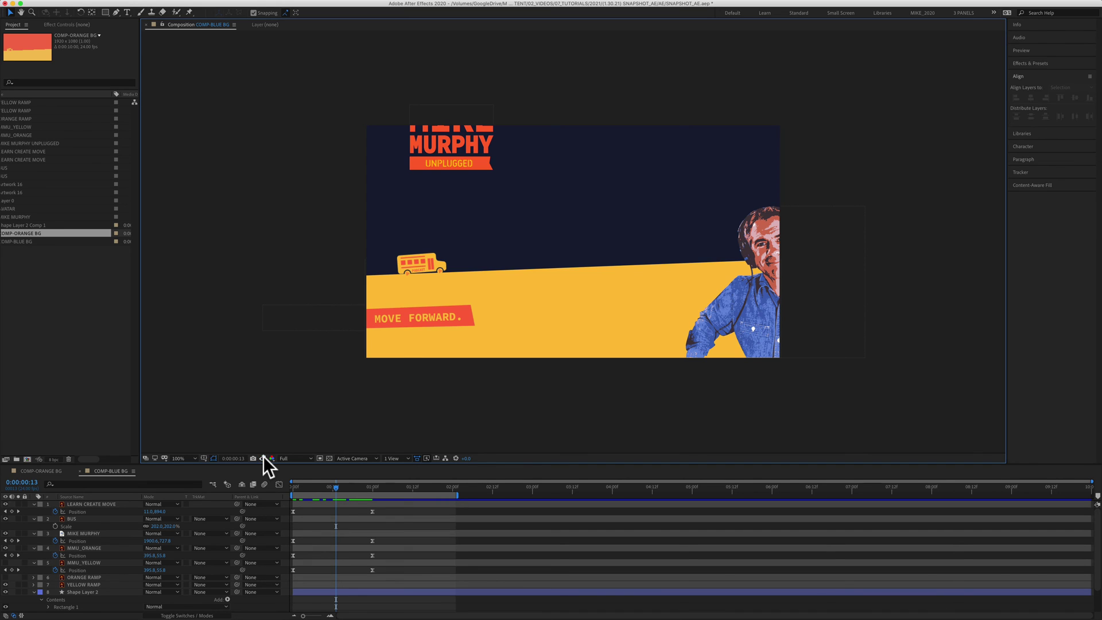
Show the orange snapshot again, then clear it with Edit > Purge > Snapshot
{"action": "left_click", "coordinate": [262, 457]}
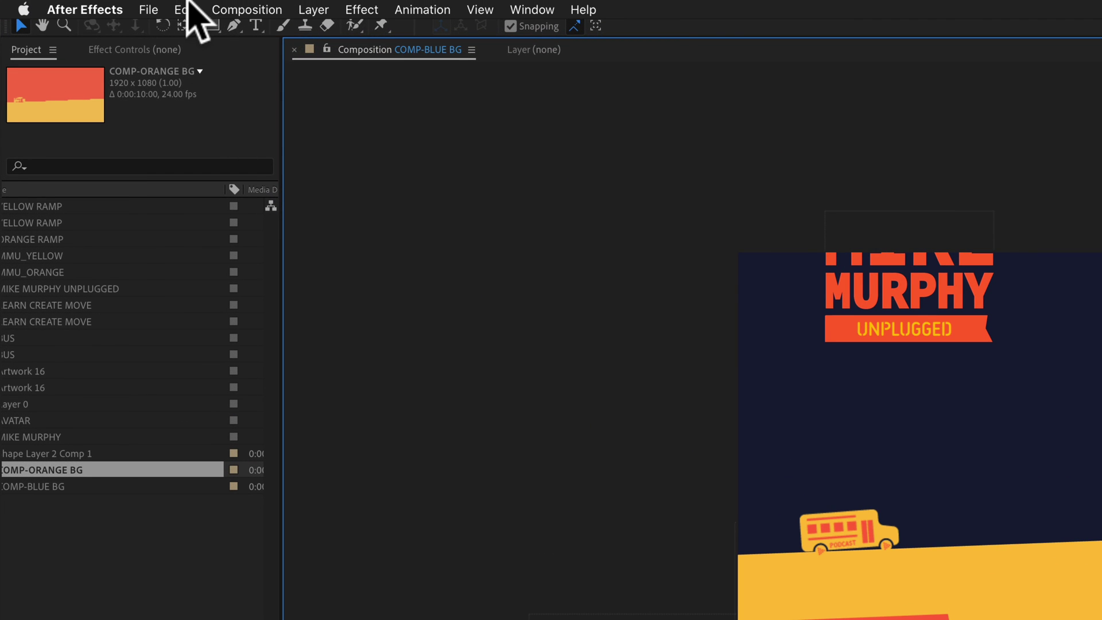
{"action": "left_click", "coordinate": [186, 9]}
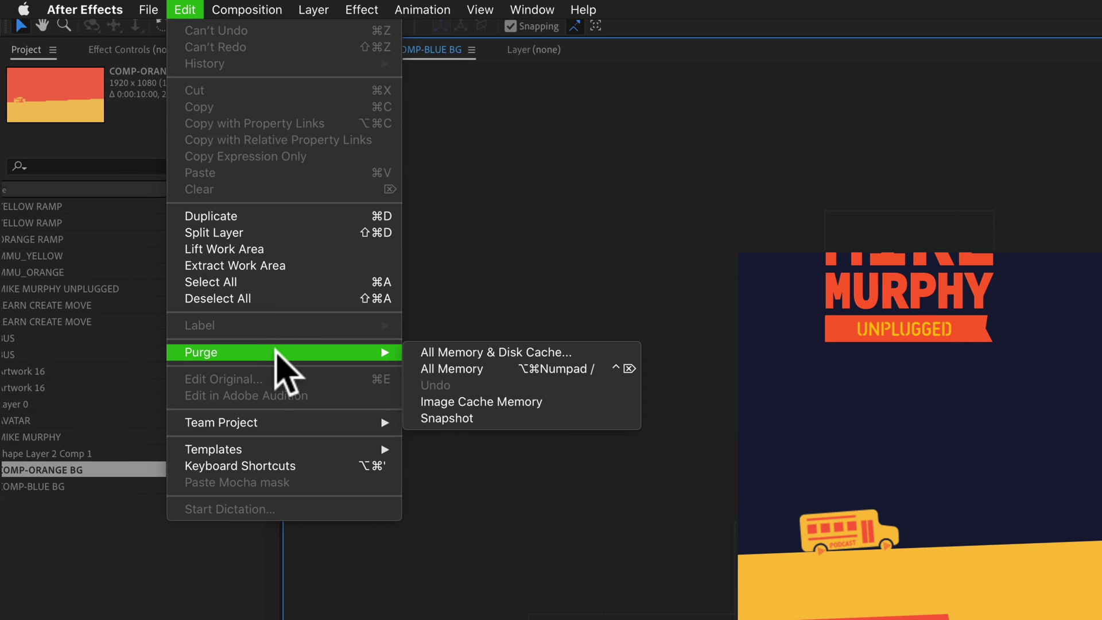
{"action": "mouse_move", "coordinate": [172, 13]}
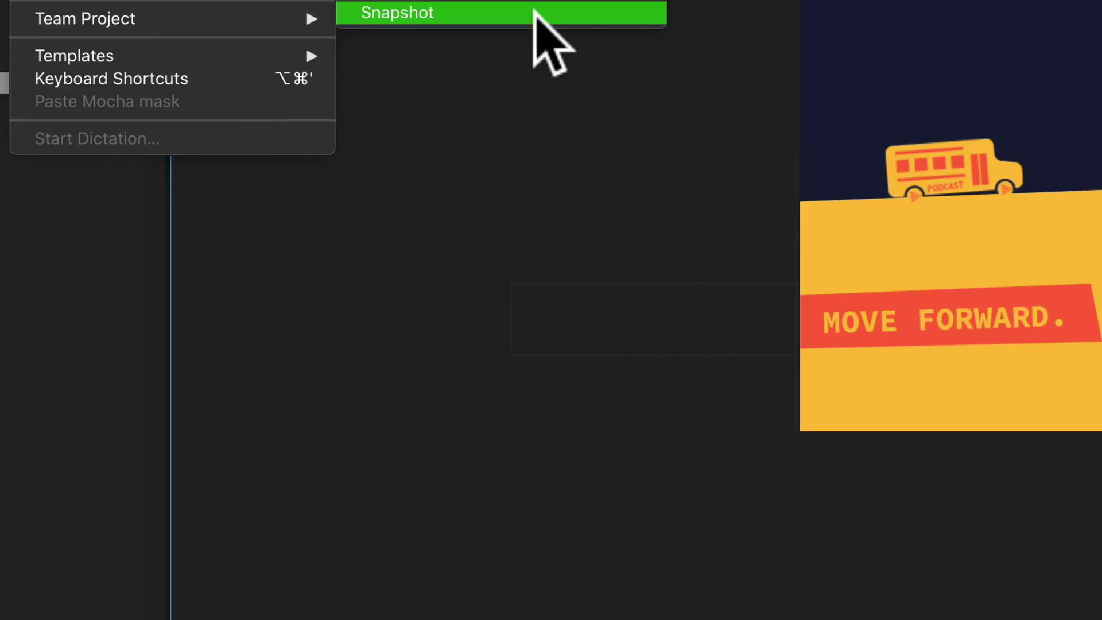
{"action": "left_click", "coordinate": [545, 423]}
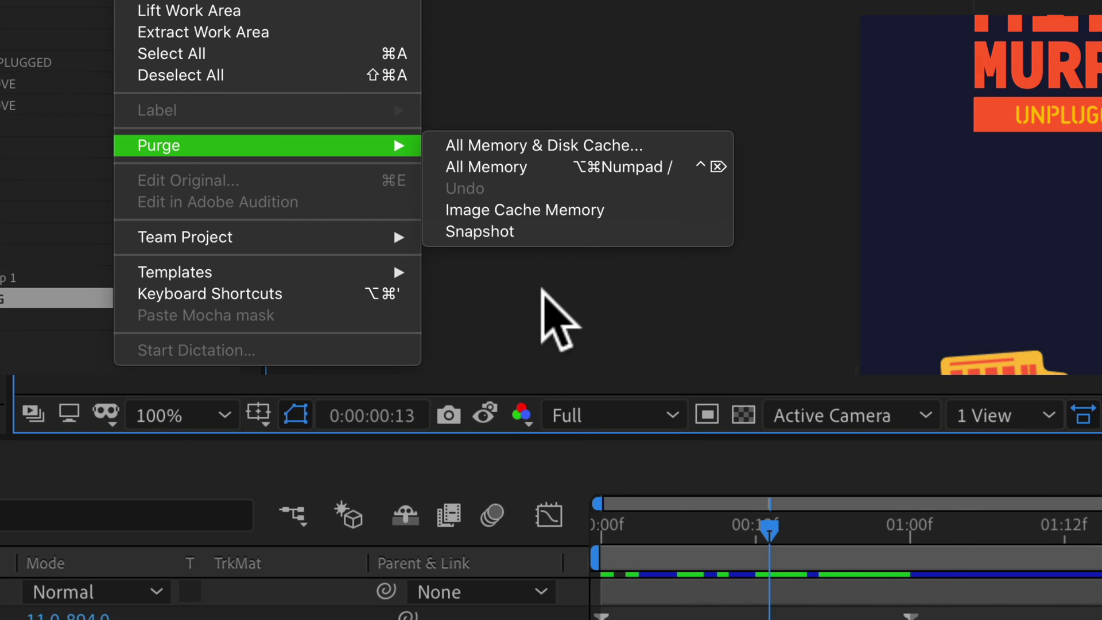
{"action": "left_click", "coordinate": [525, 232]}
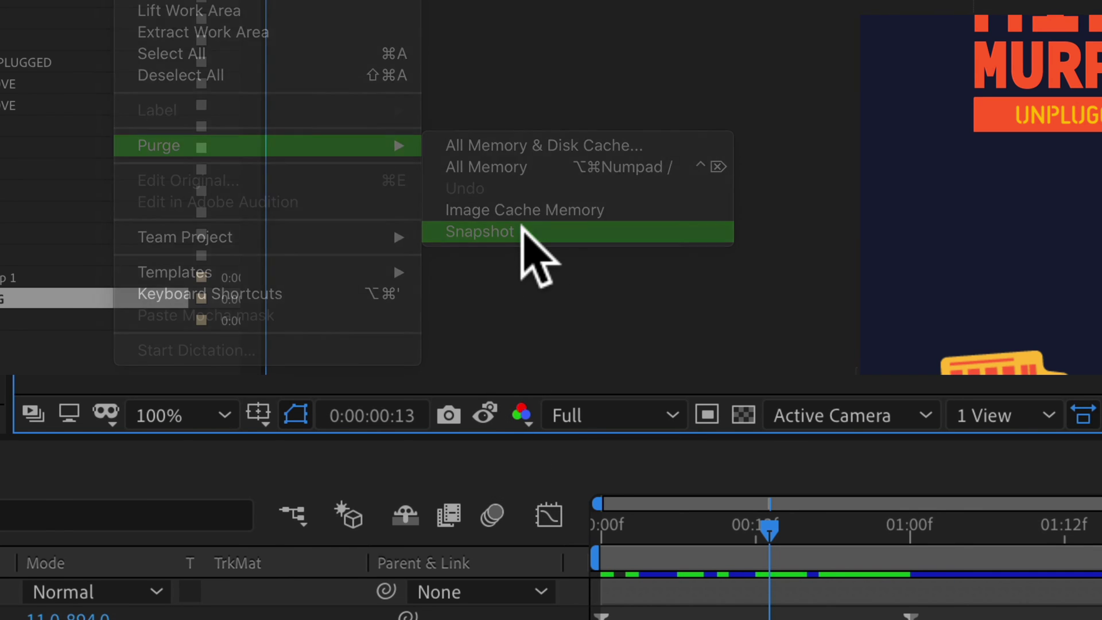